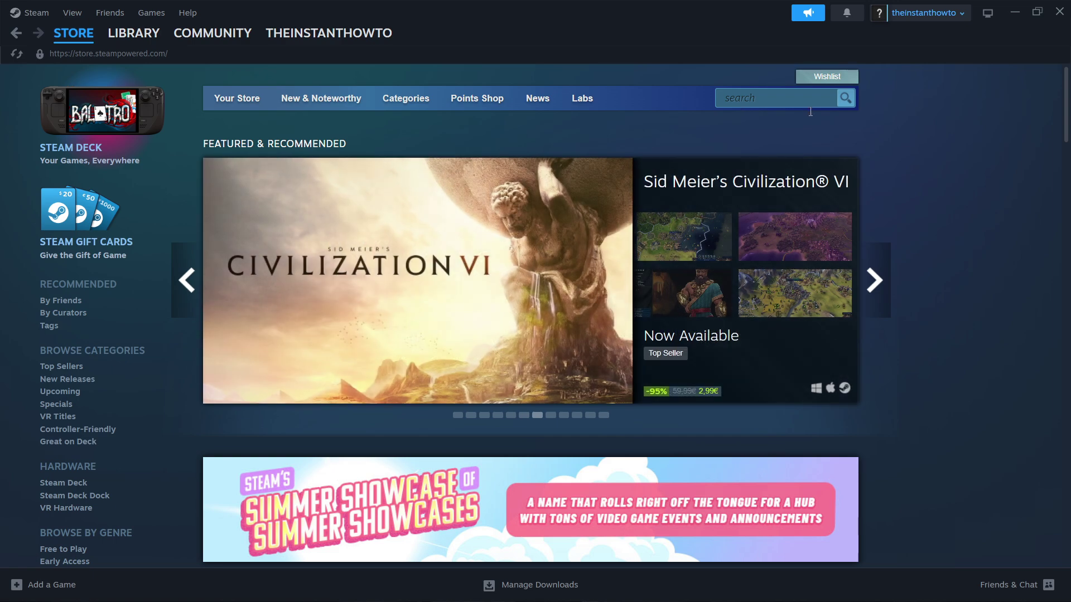
From the Google results, download SteamSetup (1).exe via the official Steam site's Install Steam page.
key(alt+Tab)
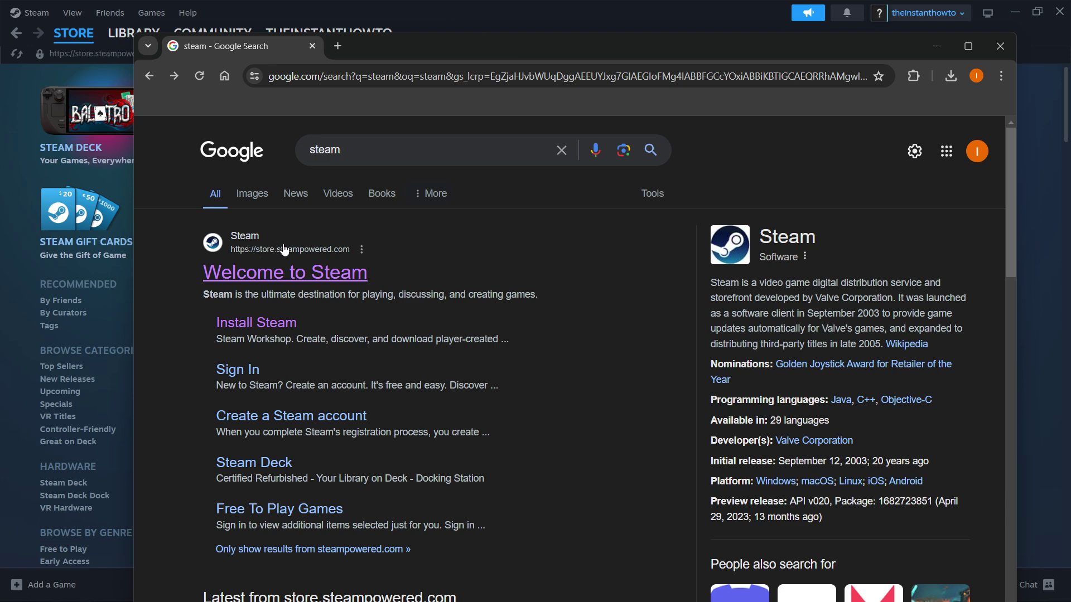
click(266, 280)
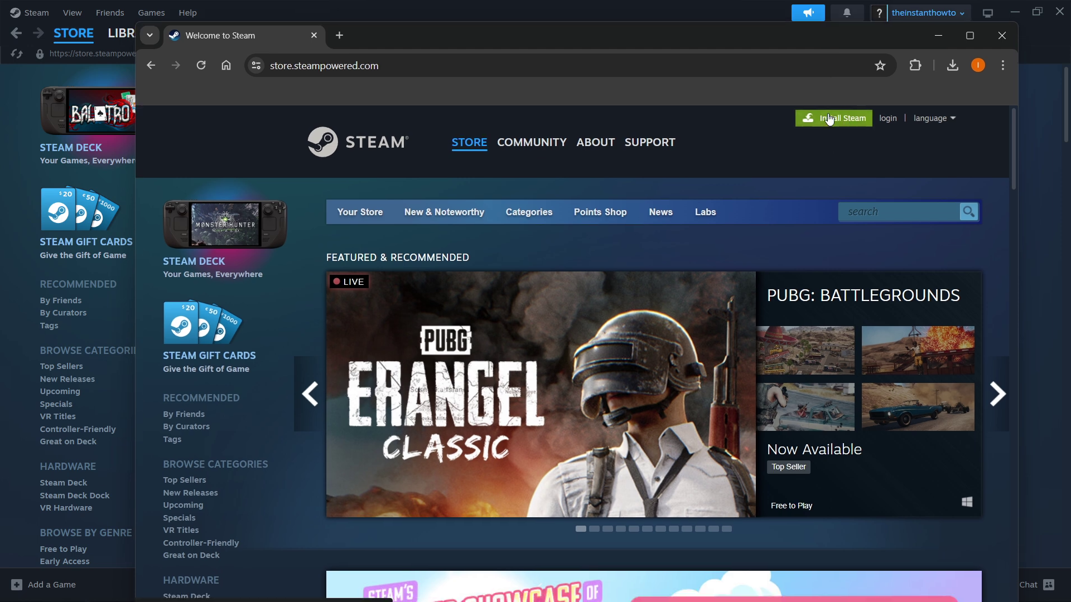
click(829, 118)
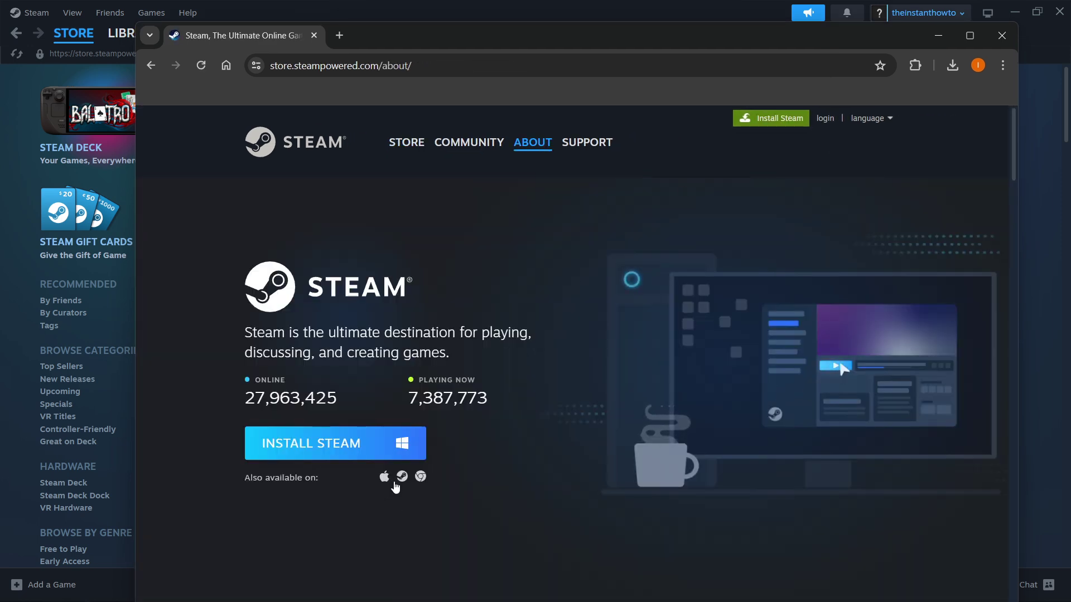
click(400, 445)
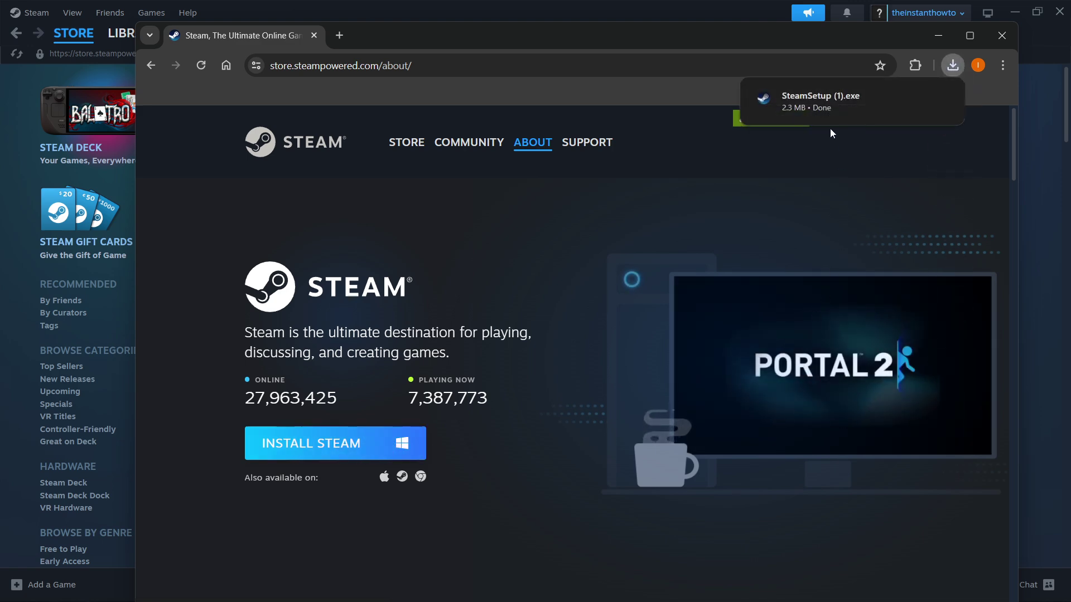
mouse_move(825, 106)
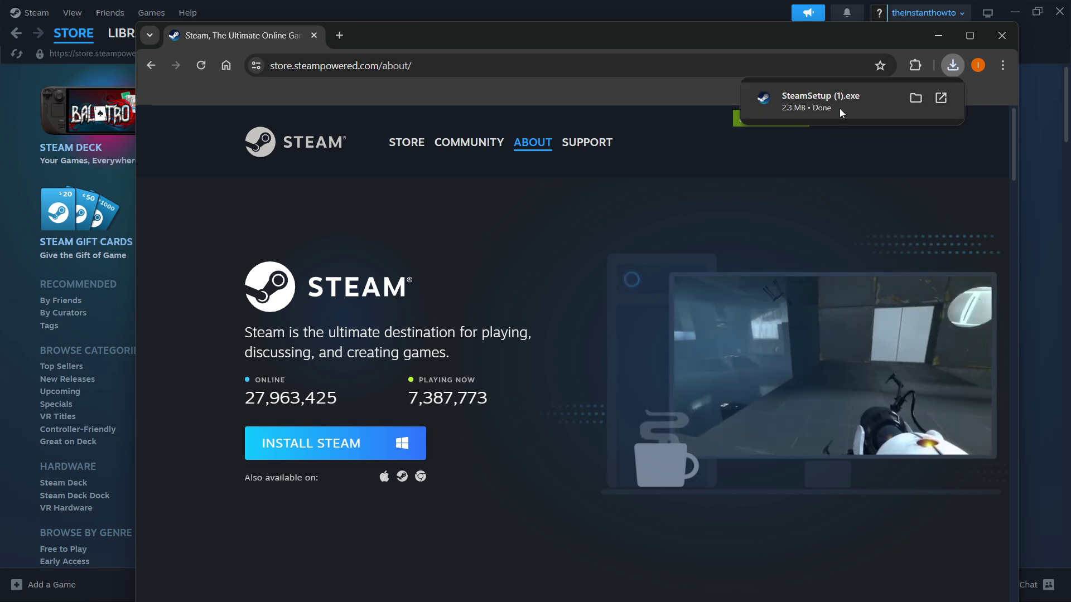
Run SteamSetup (1).exe, advance to the C:\Program Files (x86)\Steam\ destination folder, then close setup.
click(841, 111)
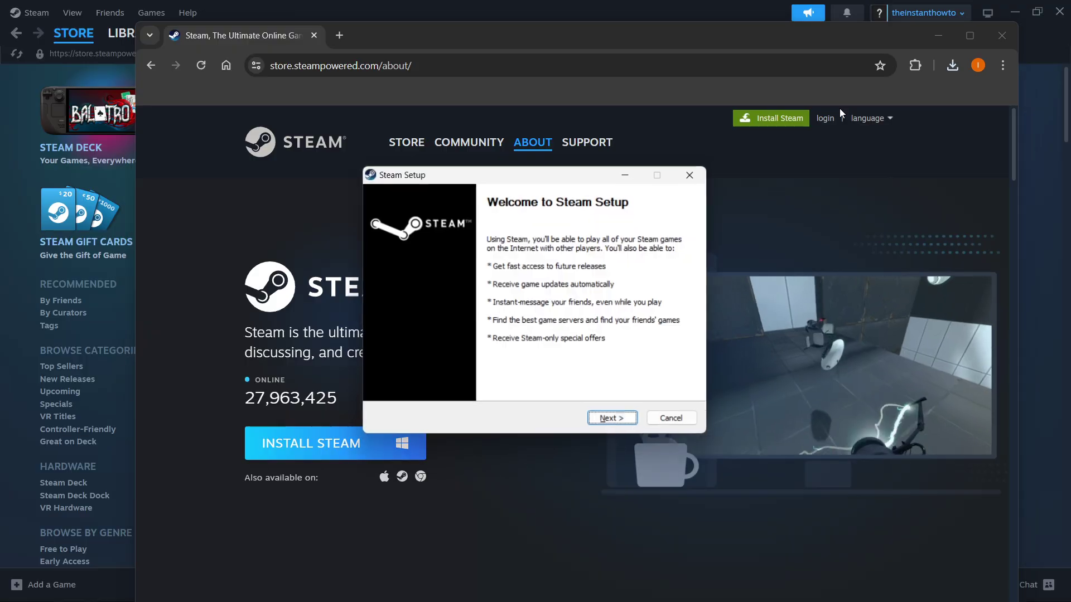
drag(484, 184, 491, 172)
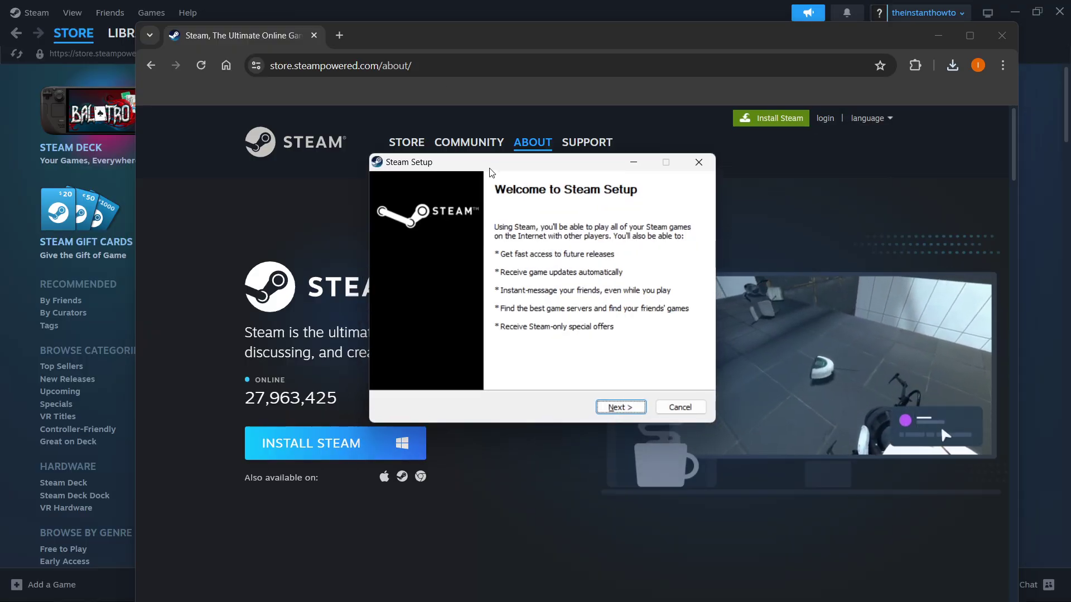
click(612, 410)
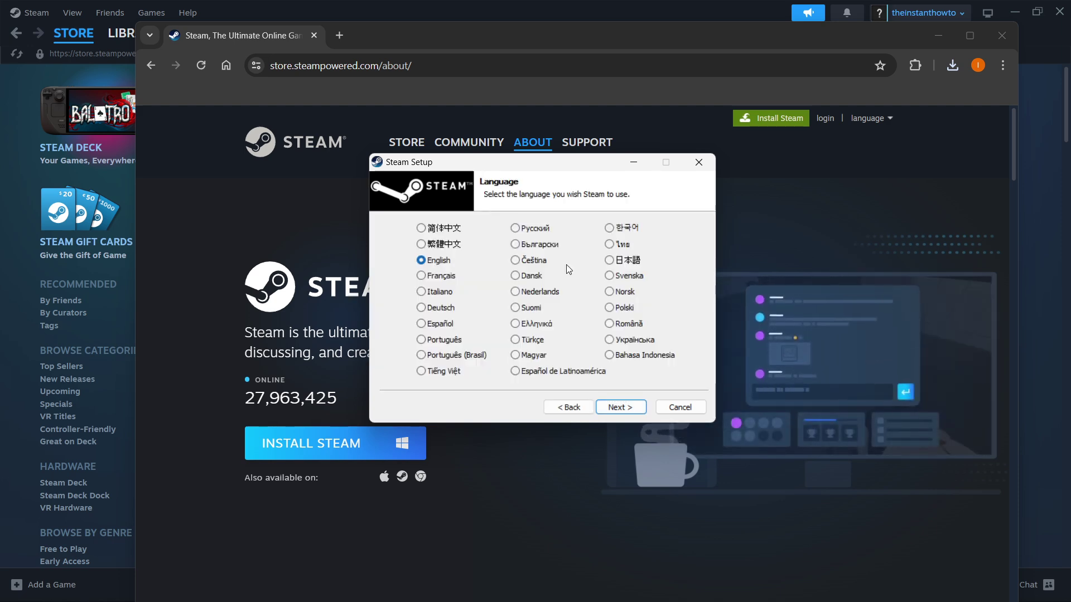
click(618, 409)
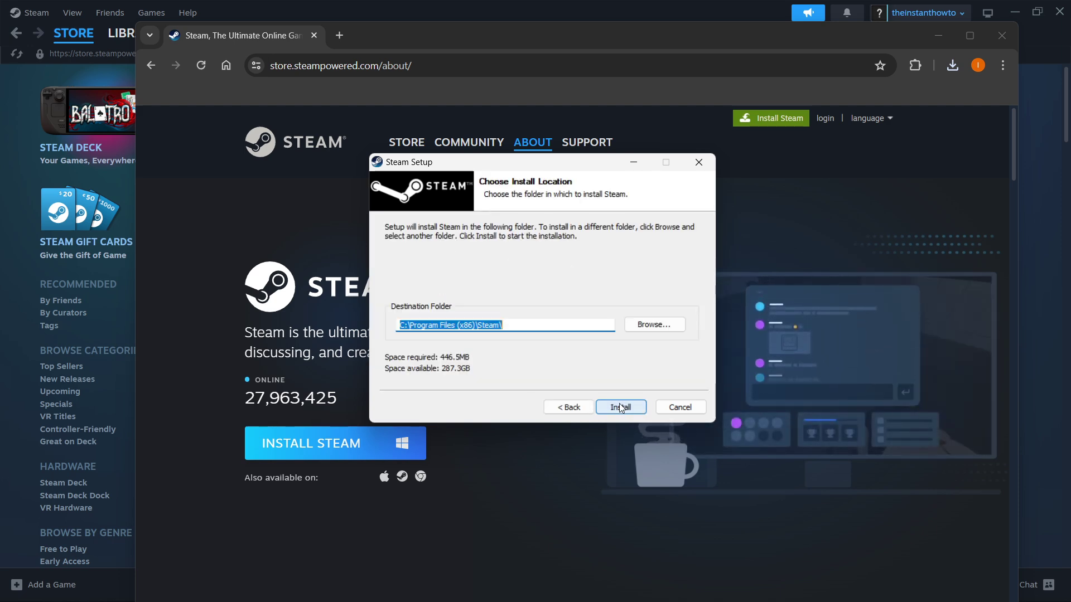
click(524, 322)
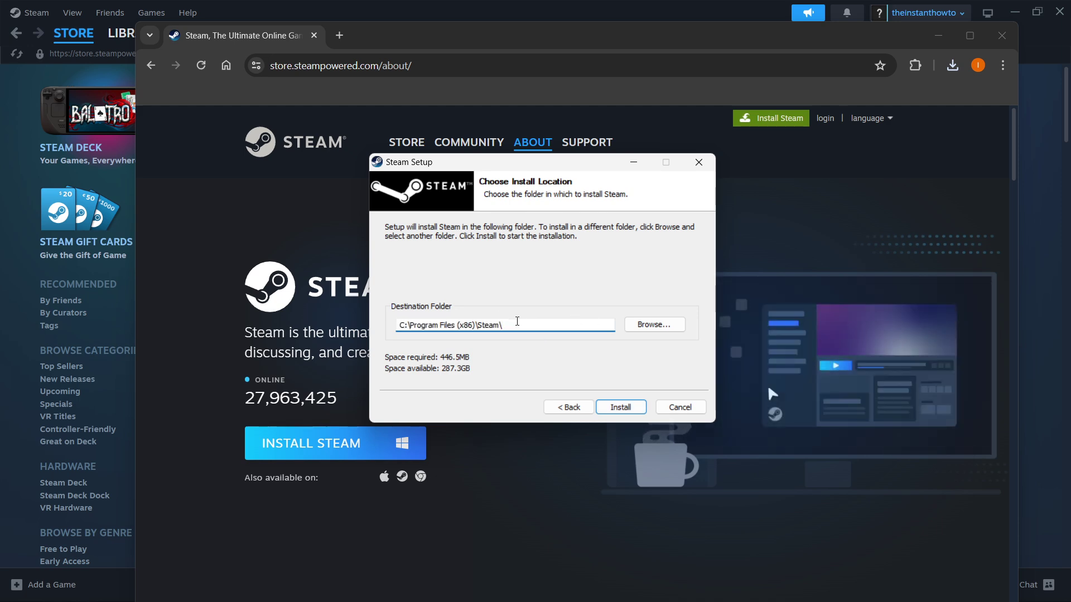
drag(523, 326, 399, 325)
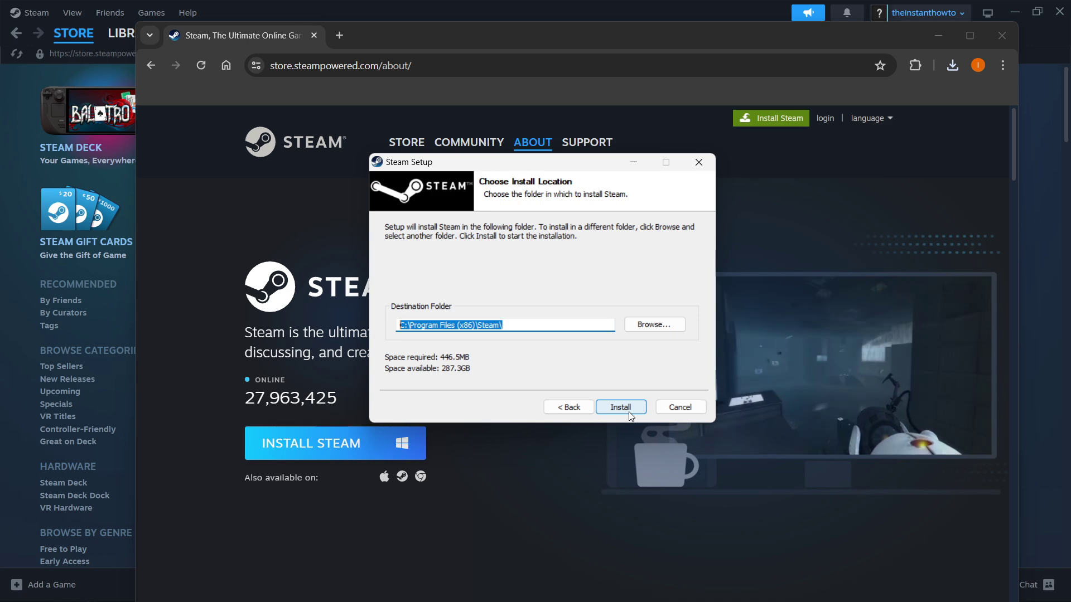
click(698, 163)
Minimize Chrome to reveal the Steam client's Store front page.
click(1002, 35)
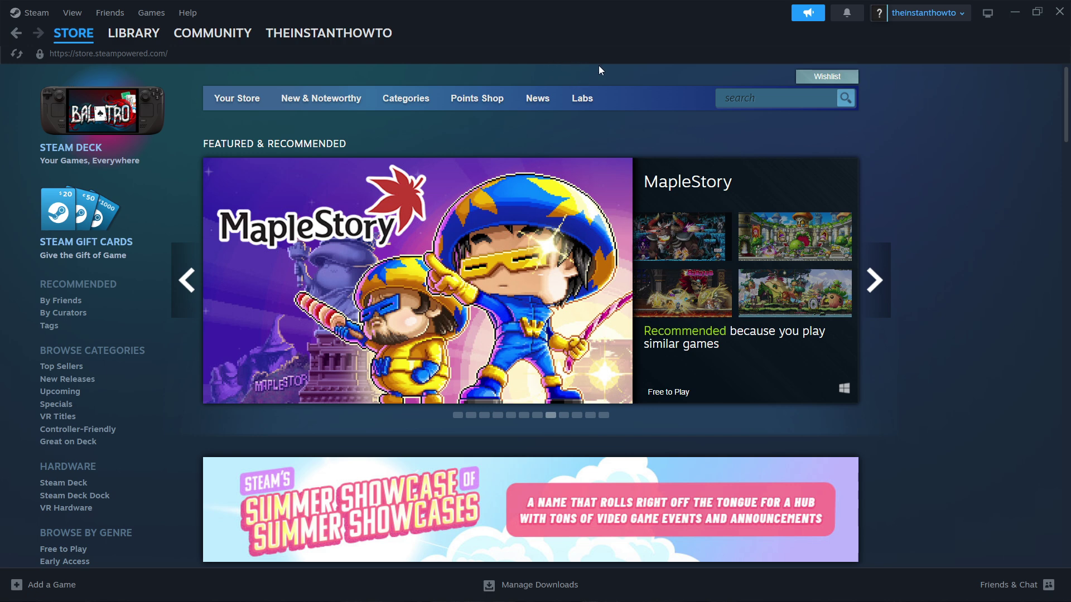
Search the Steam store for 'nba 2k23' and open the NBA 2K23 store page.
click(72, 35)
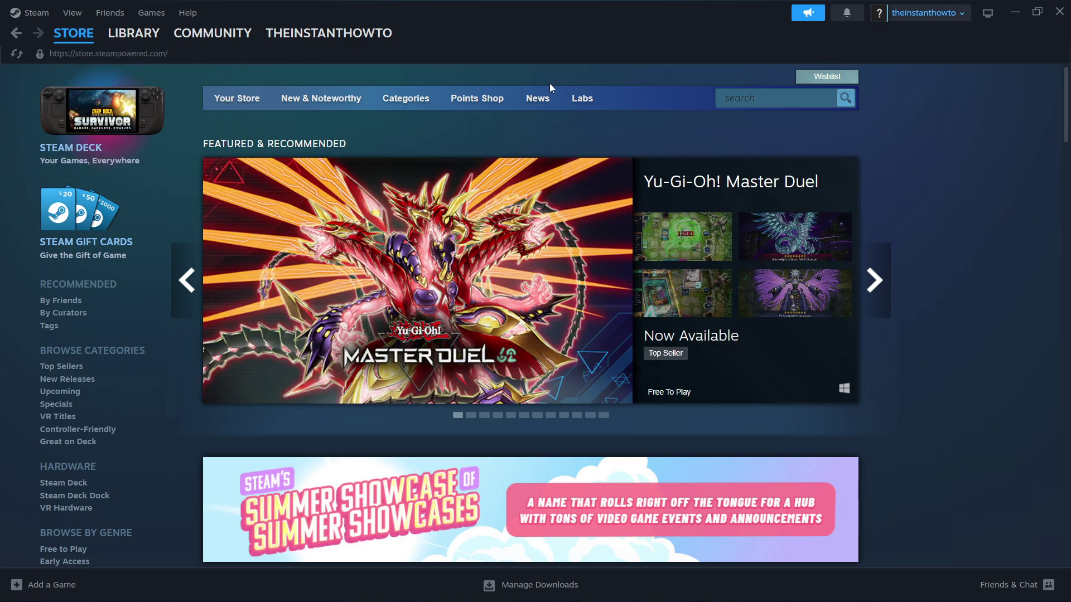
click(775, 99)
text(nba 2k23)
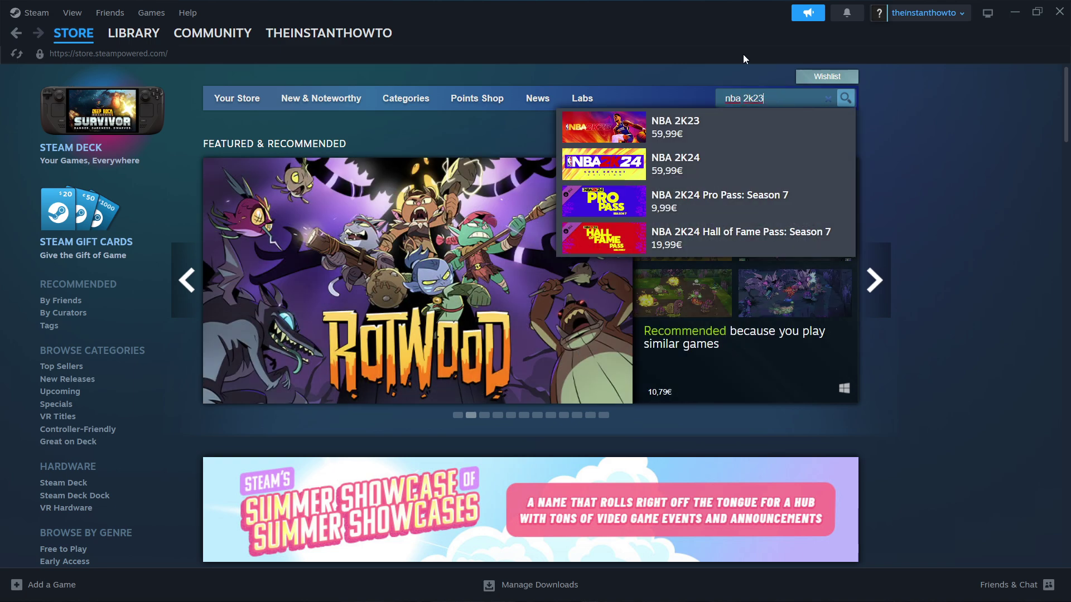
click(718, 123)
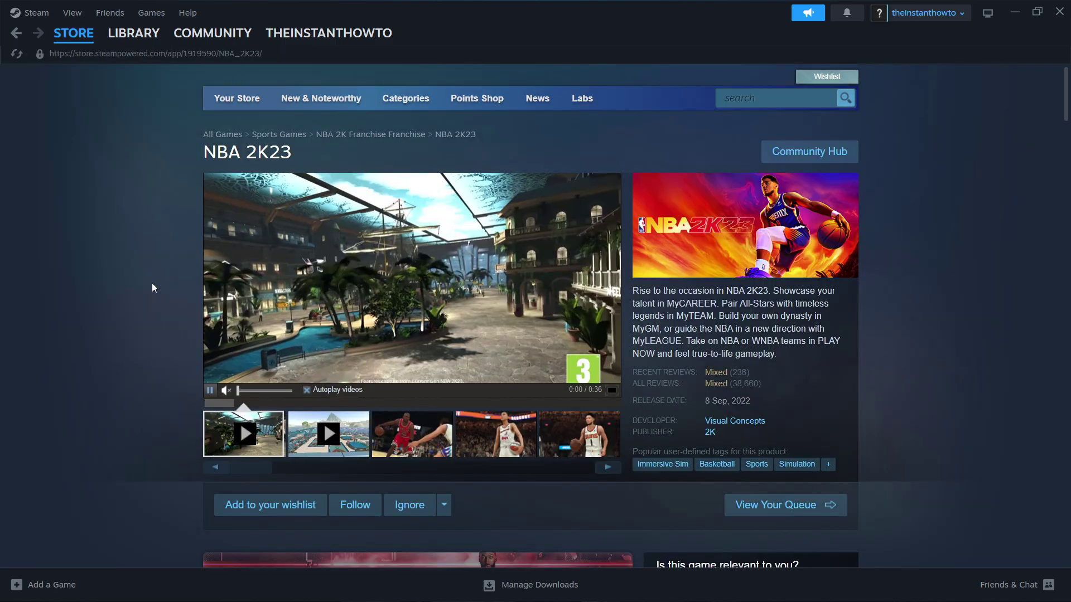
Scroll down to the Buy NBA 2K23 section showing the 59,99€ standard edition.
scroll(132, 237, down, 5)
scroll(132, 235, down, 1)
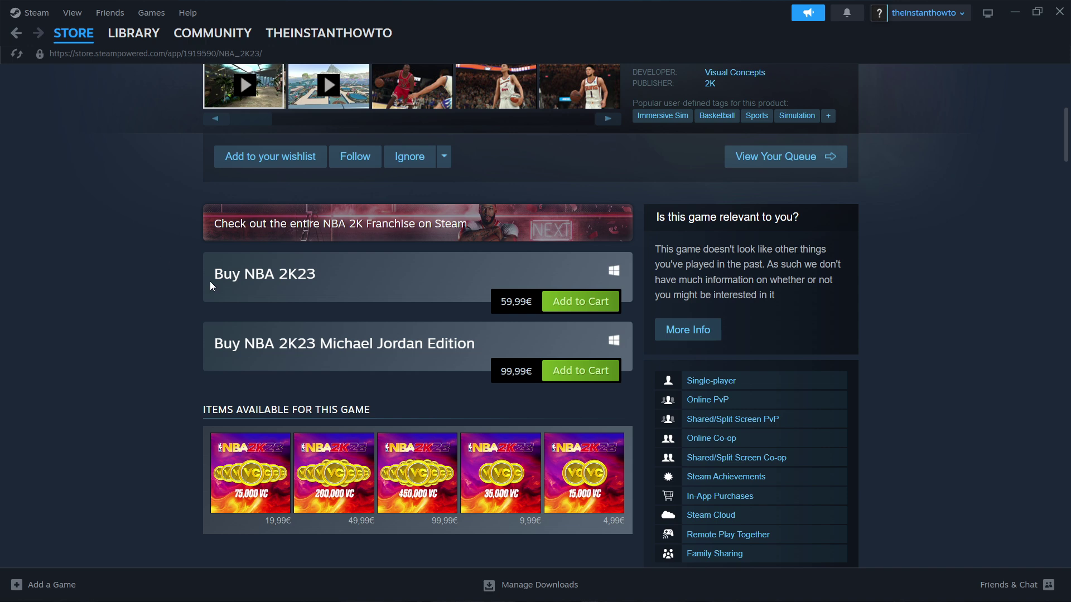
drag(216, 280, 334, 282)
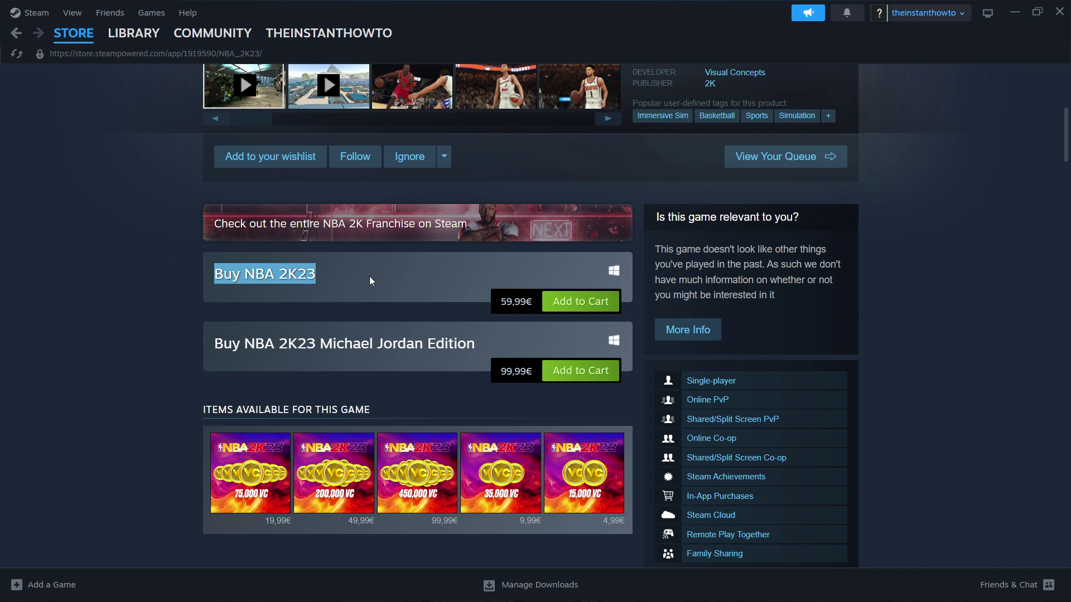
click(357, 279)
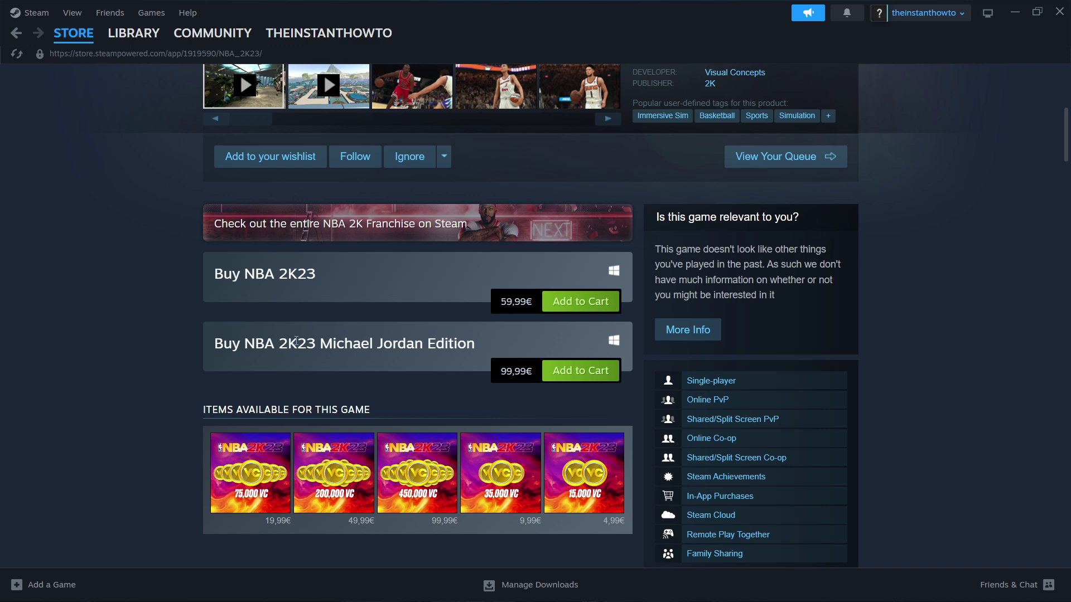
scroll(479, 333, down, 1)
scroll(464, 327, up, 1)
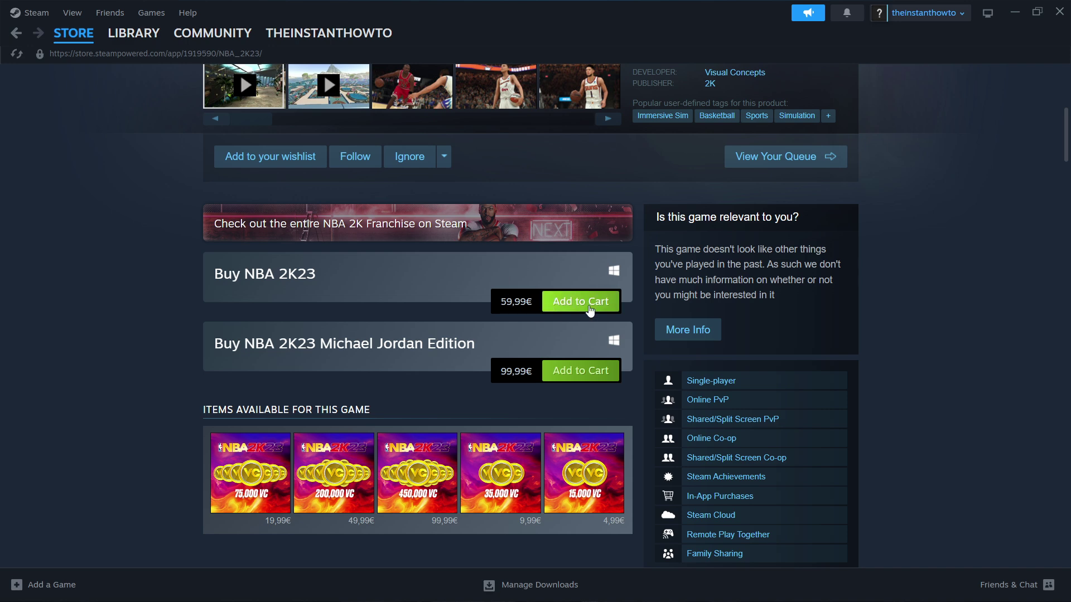
Add standard NBA 2K23 to the cart and keep the purchase for my own account.
click(590, 302)
click(628, 394)
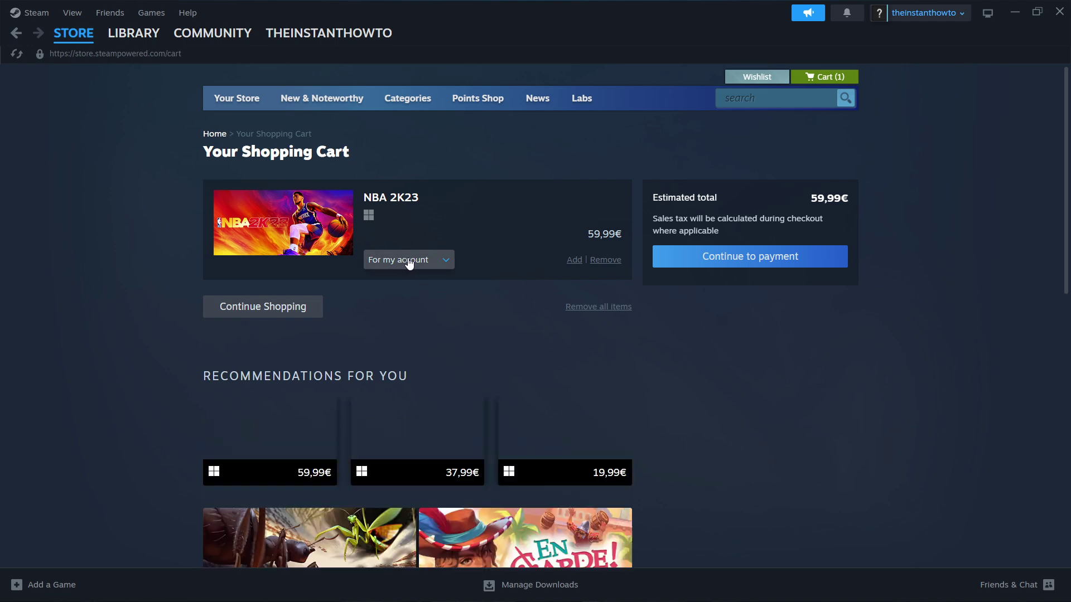
click(408, 261)
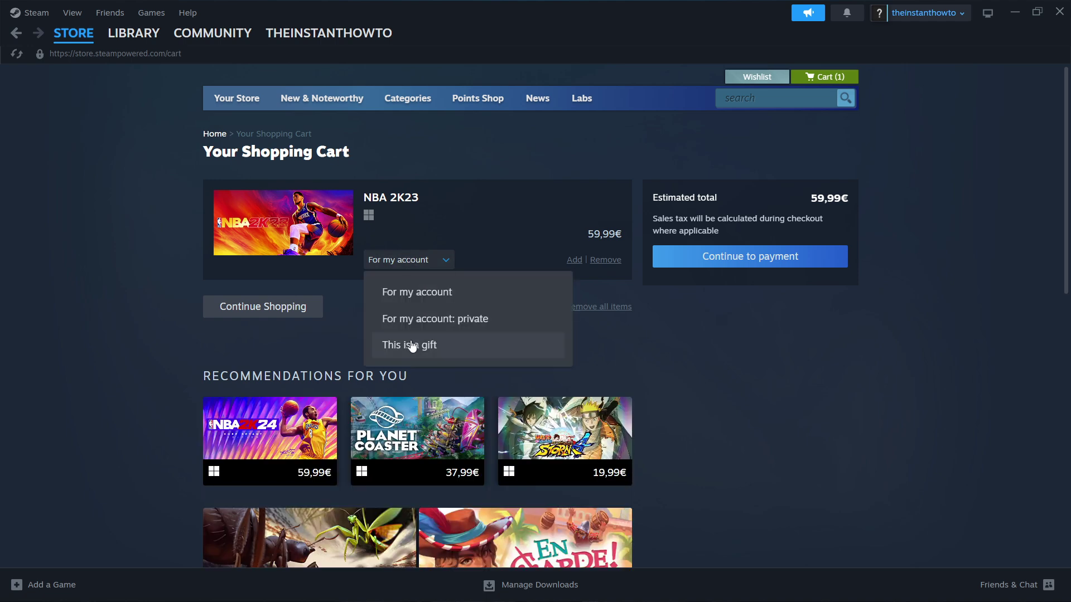
click(428, 294)
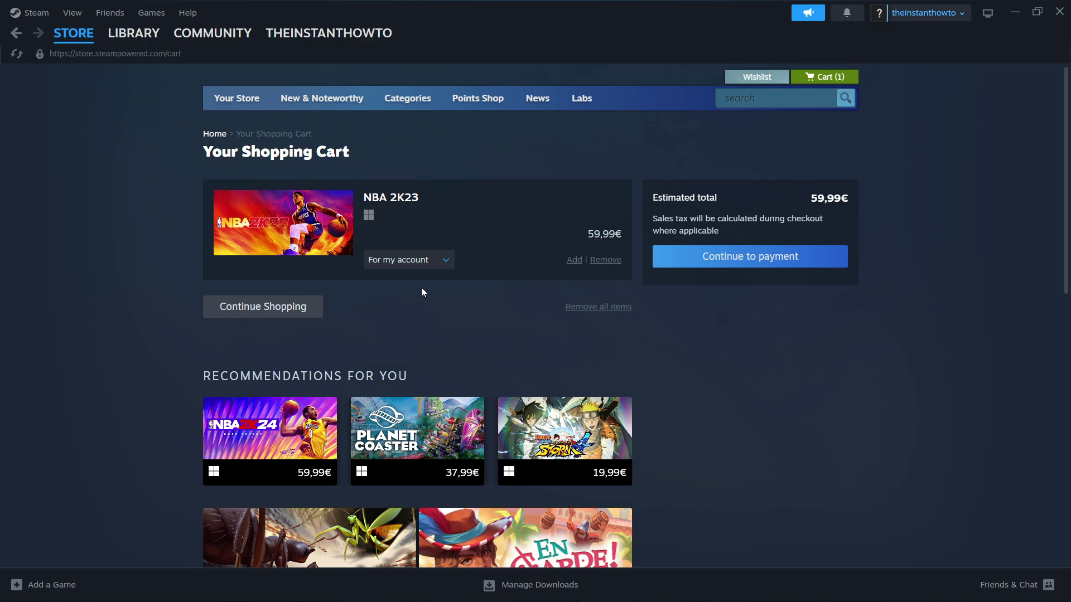
Continue to the payment page and keep PayPal as the payment method.
click(744, 265)
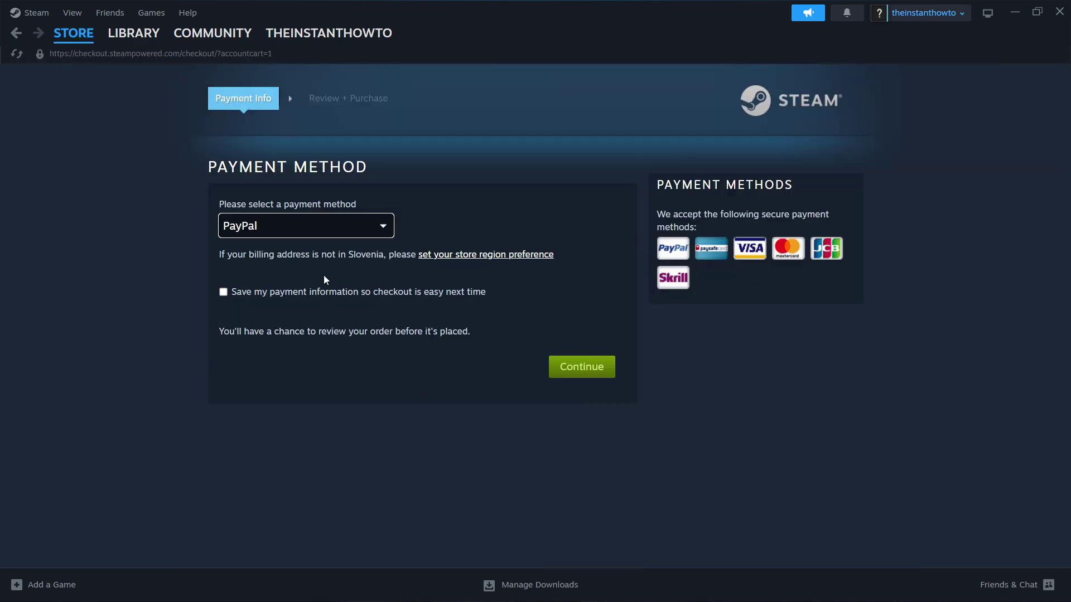
click(332, 233)
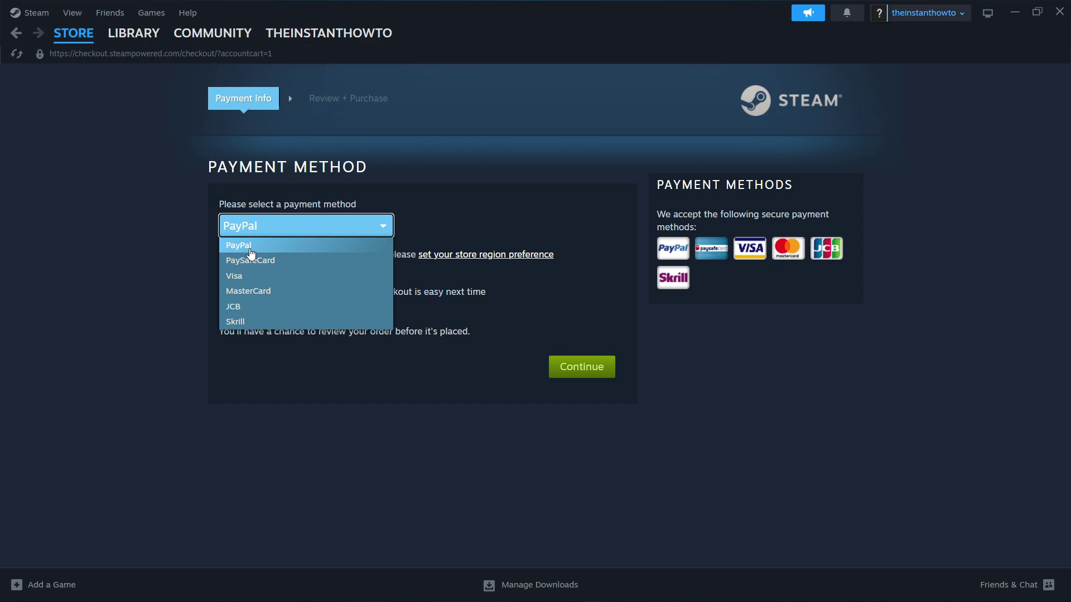
click(292, 231)
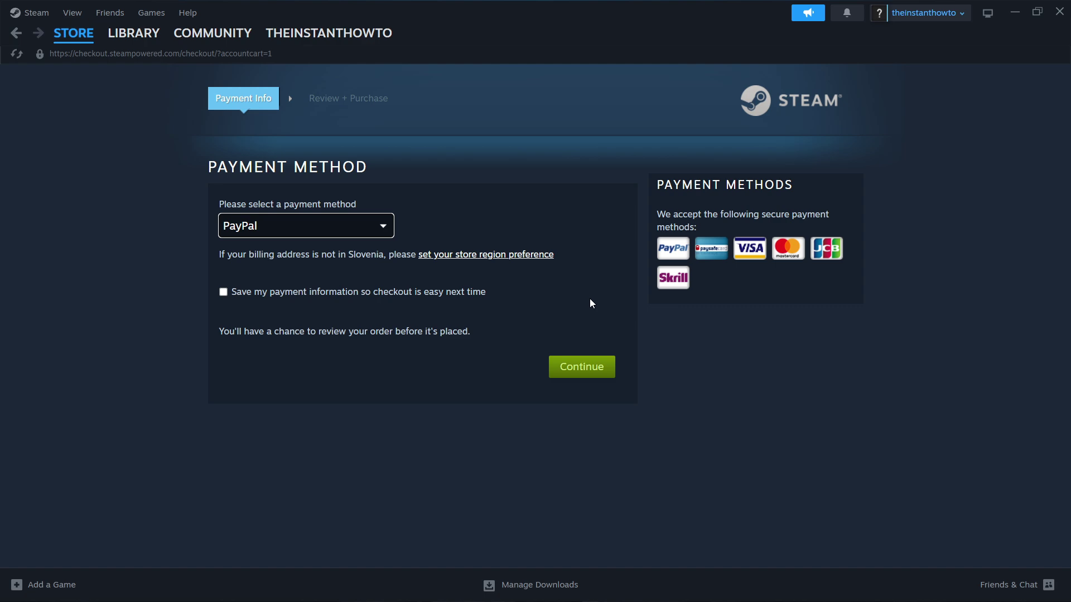
mouse_move(140, 36)
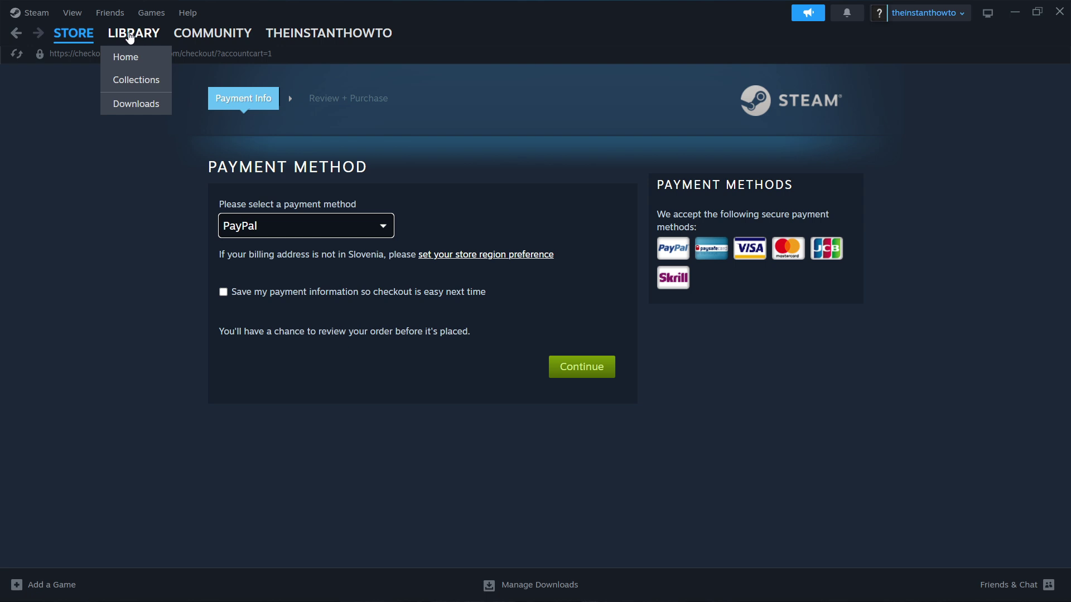
In the Library, review Call of Duty's install options (114.43 GB) and close the dialog without installing.
click(134, 35)
click(34, 109)
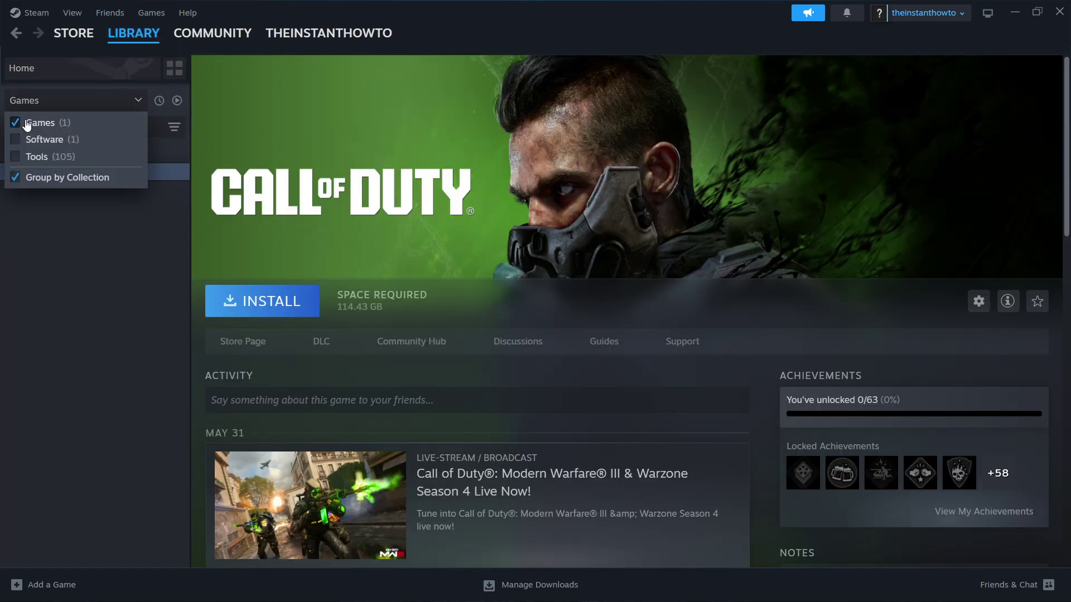
click(42, 103)
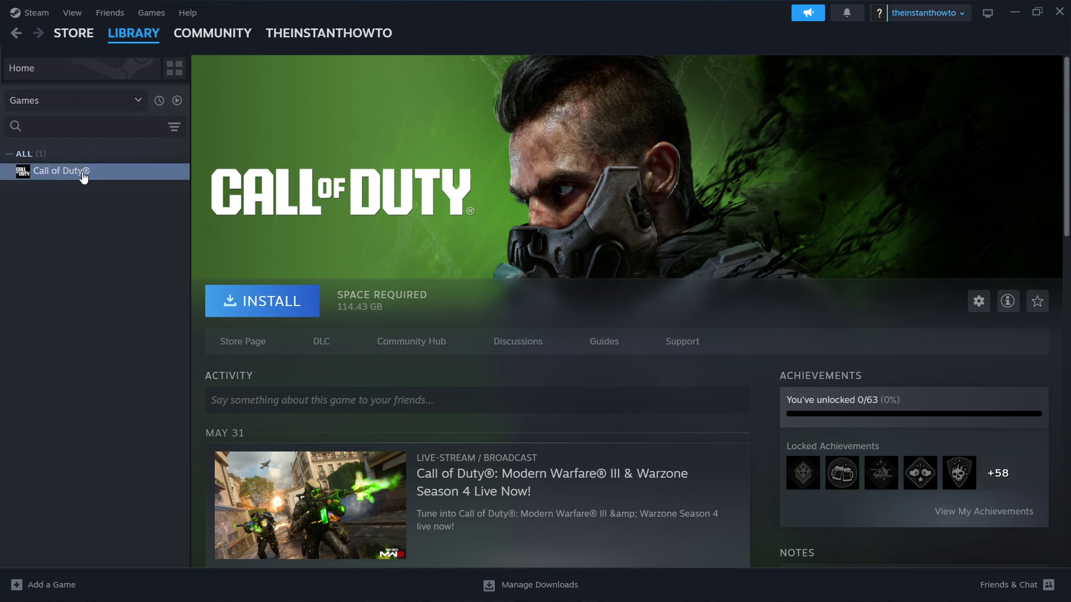
click(235, 304)
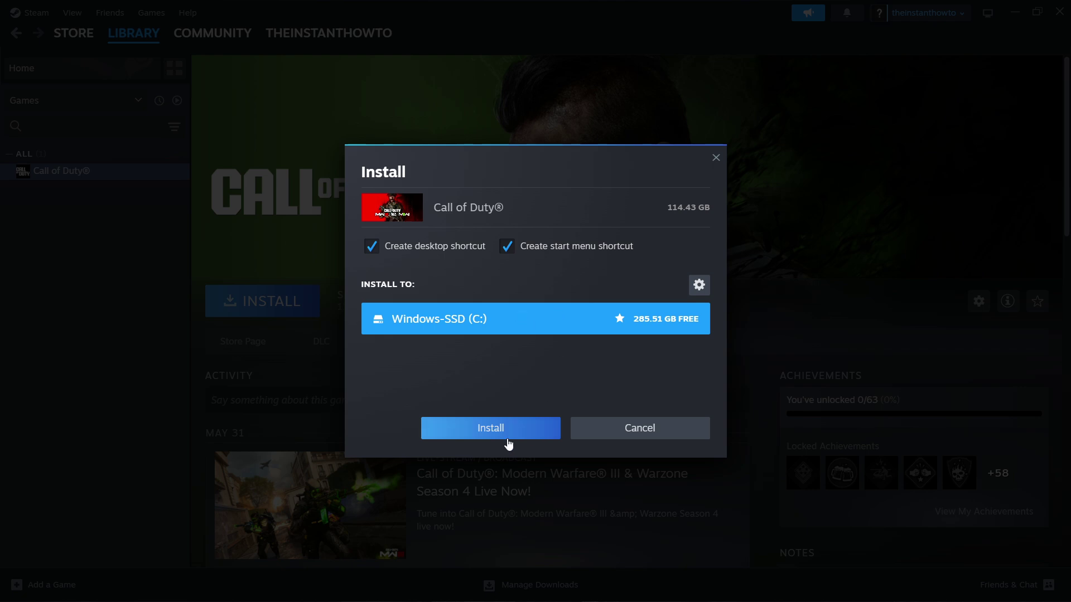
click(716, 159)
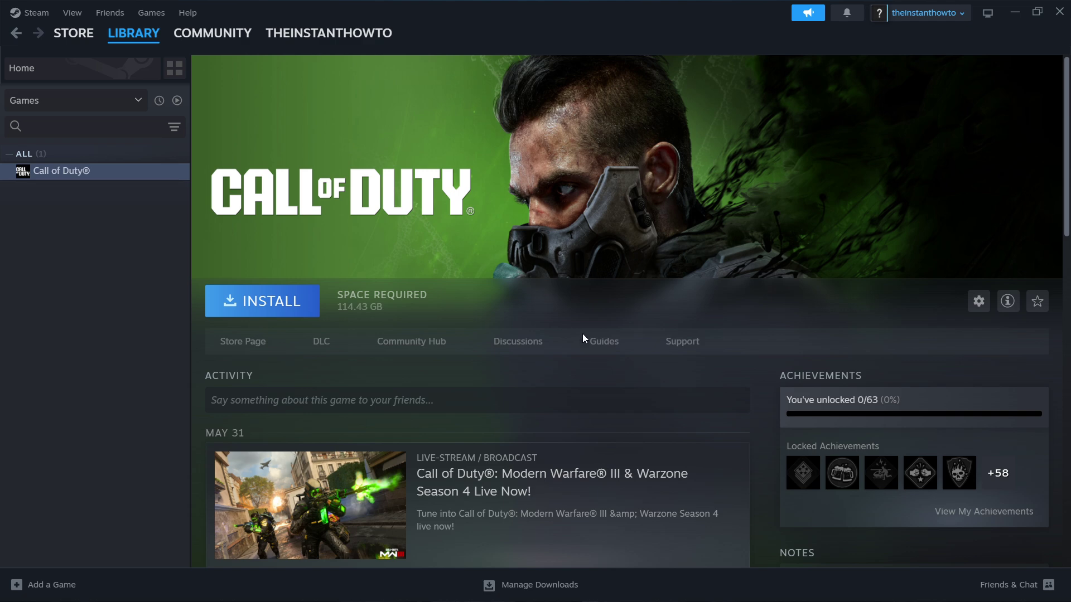